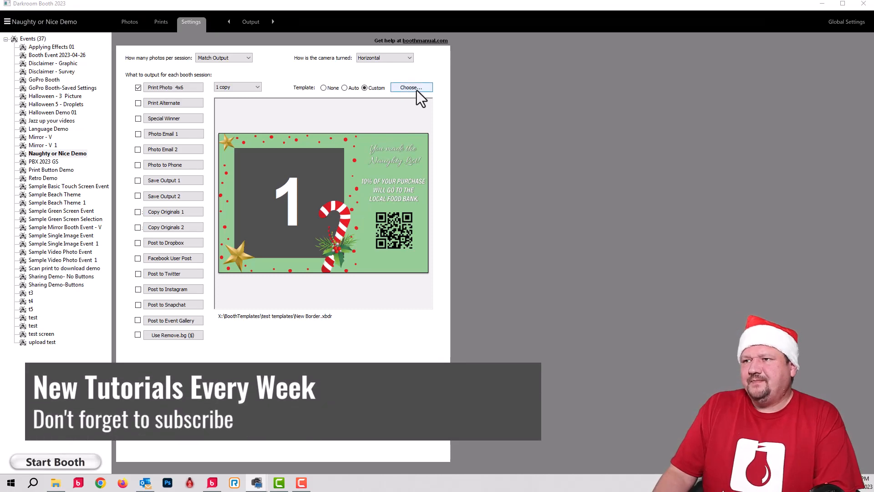
Step: Open the custom print template New Border for editing and bring up its background graphic's properties
{"action": "left_click", "coordinate": [417, 89]}
{"action": "double_click", "coordinate": [508, 86]}
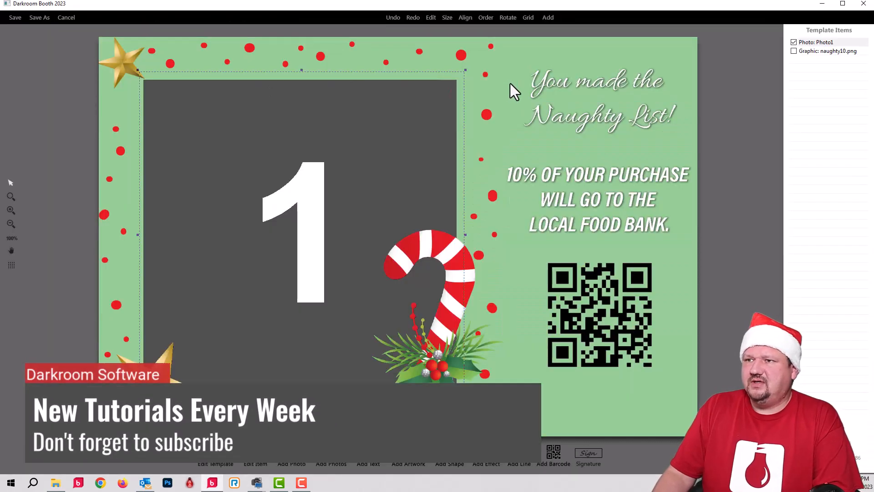
{"action": "double_click", "coordinate": [518, 72]}
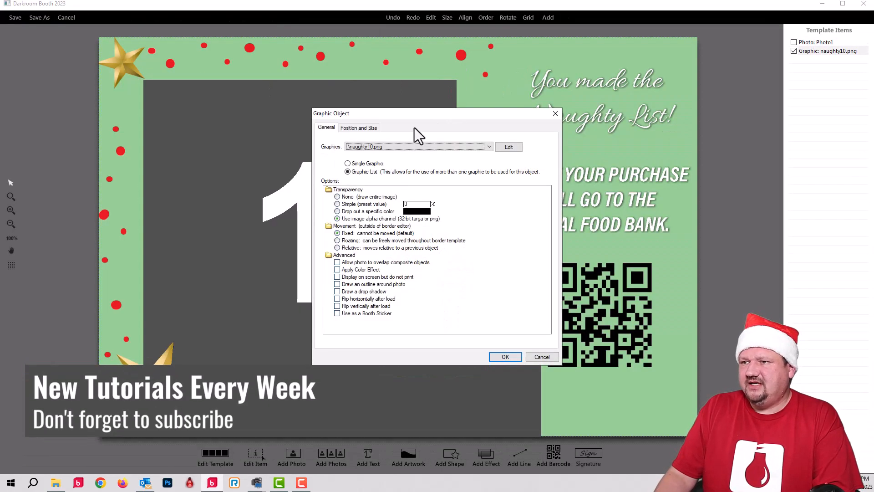
Step: Switch the template's graphic to nice15.png to preview it, and leave the editor without saving
{"action": "left_click", "coordinate": [378, 146]}
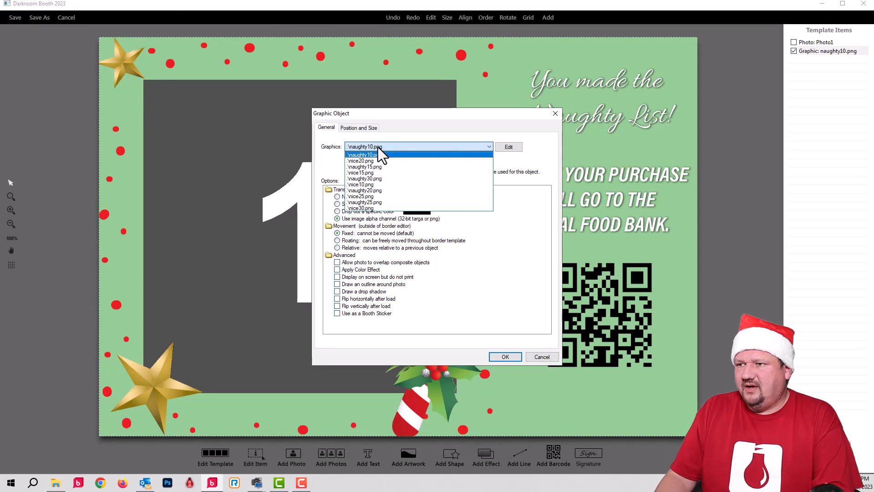
{"action": "left_click", "coordinate": [362, 172]}
{"action": "left_click", "coordinate": [506, 357]}
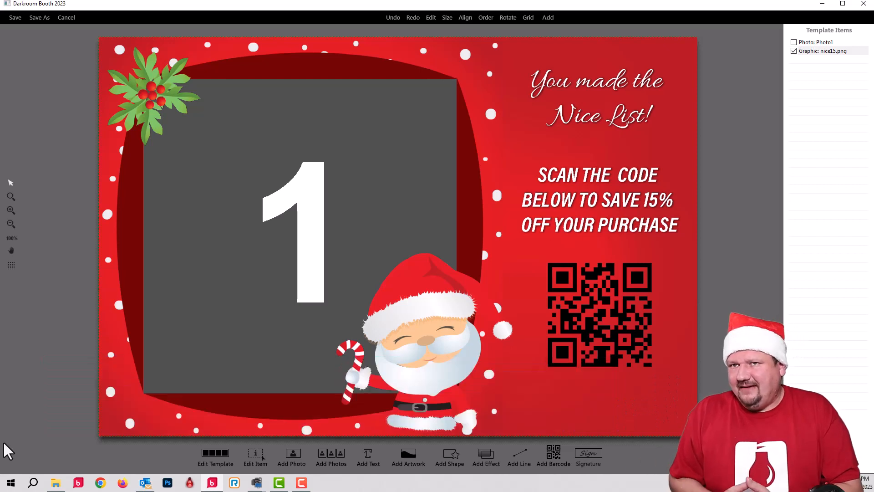
{"action": "left_click", "coordinate": [67, 18]}
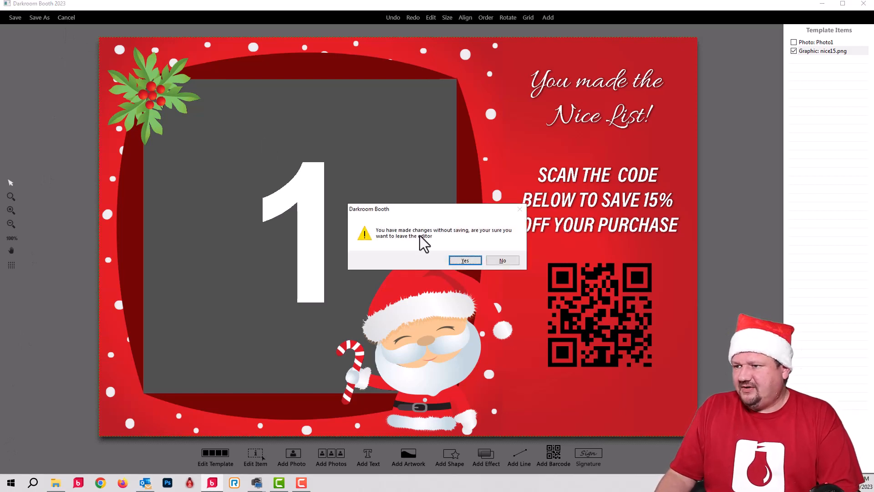
{"action": "left_click", "coordinate": [454, 257]}
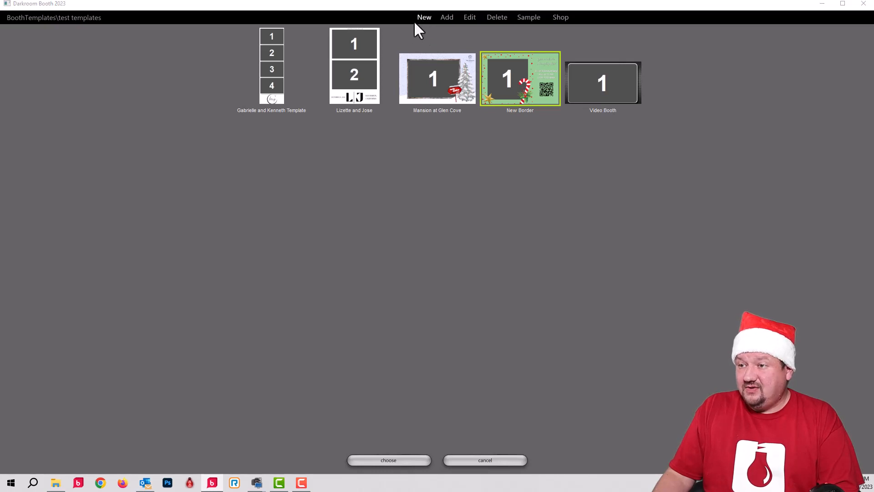
Step: Create a new template with the description "4x6 naughty or nice", keeping the default page settings
{"action": "left_click", "coordinate": [421, 18]}
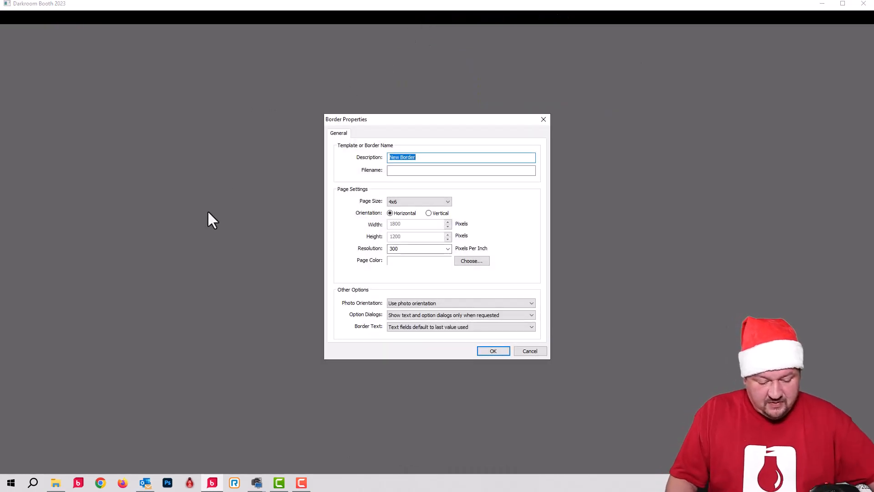
{"action": "type", "text": "4x6"}
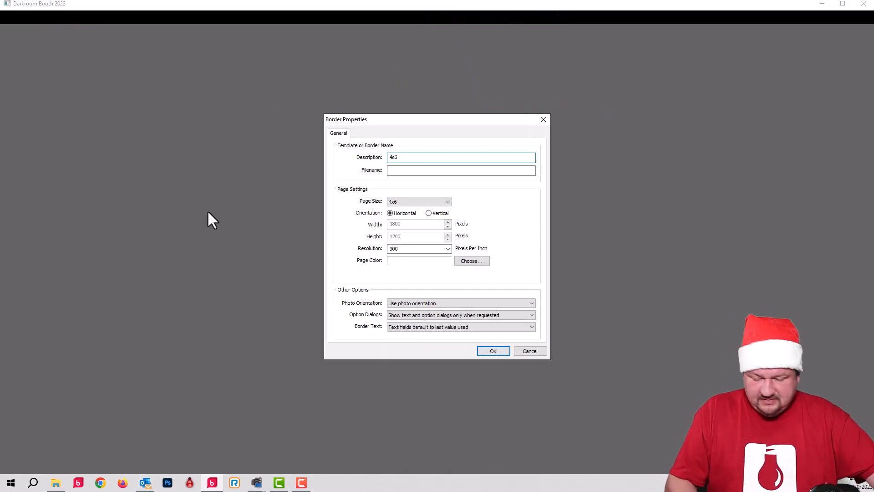
{"action": "key", "text": "BackSpace"}
{"action": "key", "text": "BackSpace"}
{"action": "type", "text": "x"}
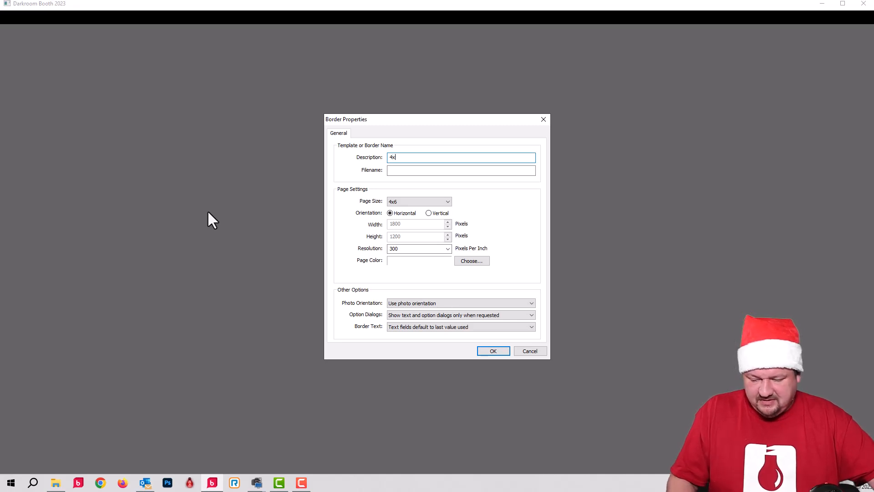
{"action": "type", "text": "6 nau"}
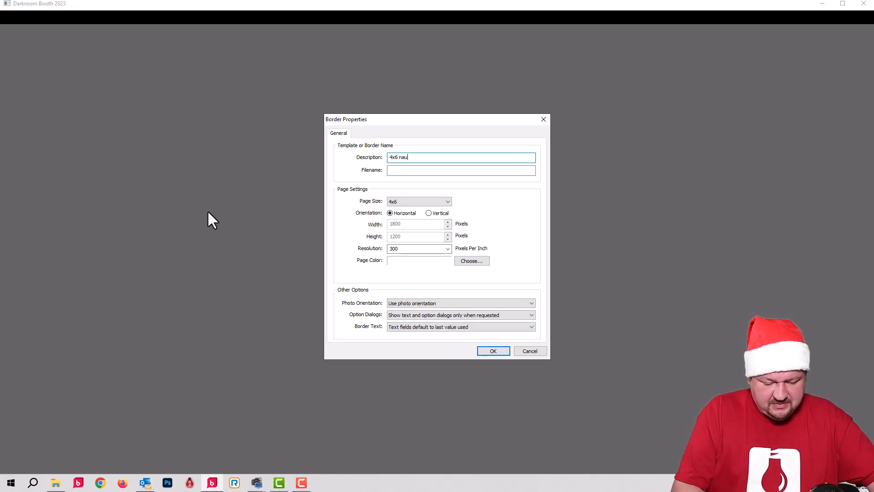
{"action": "type", "text": "ghty "}
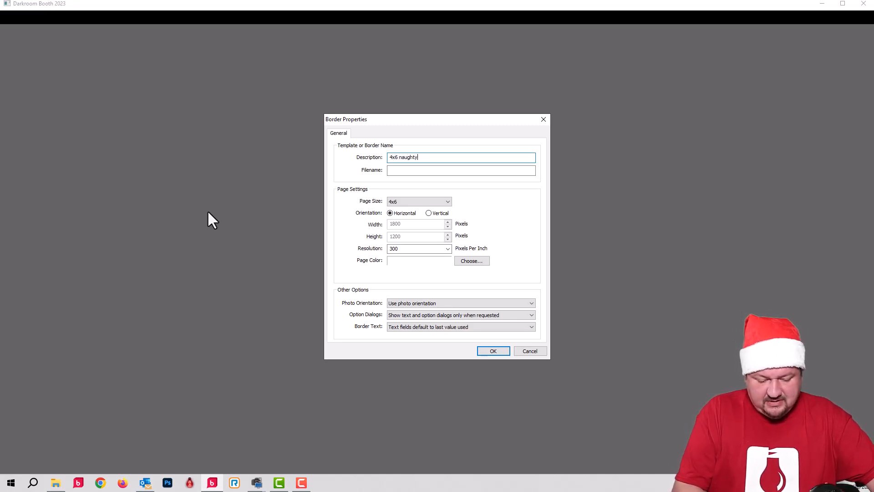
{"action": "type", "text": "or nice"}
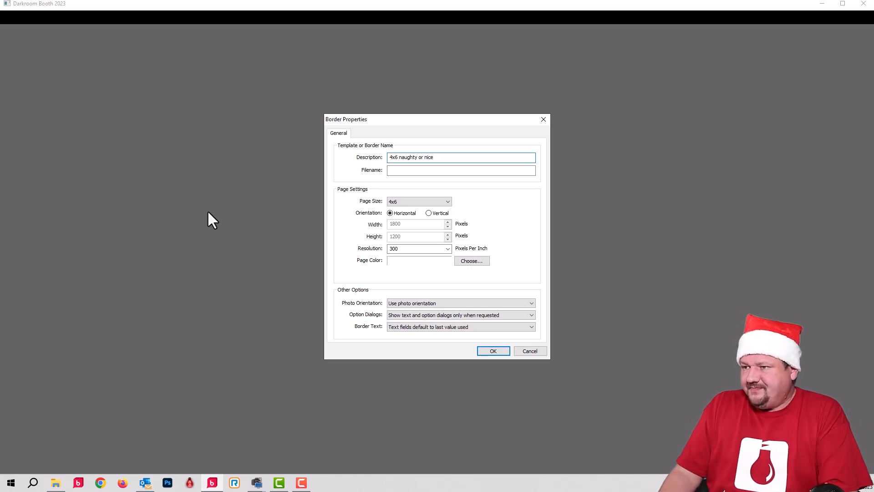
{"action": "left_click", "coordinate": [491, 351]}
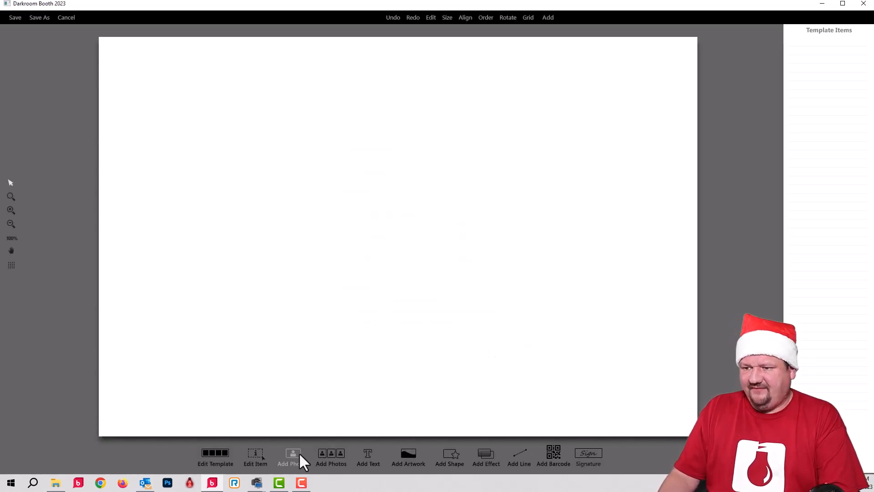
Step: Add a photo placeholder and reduce it to a portrait frame in the left half of the page
{"action": "left_click", "coordinate": [296, 454]}
{"action": "left_click", "coordinate": [505, 356]}
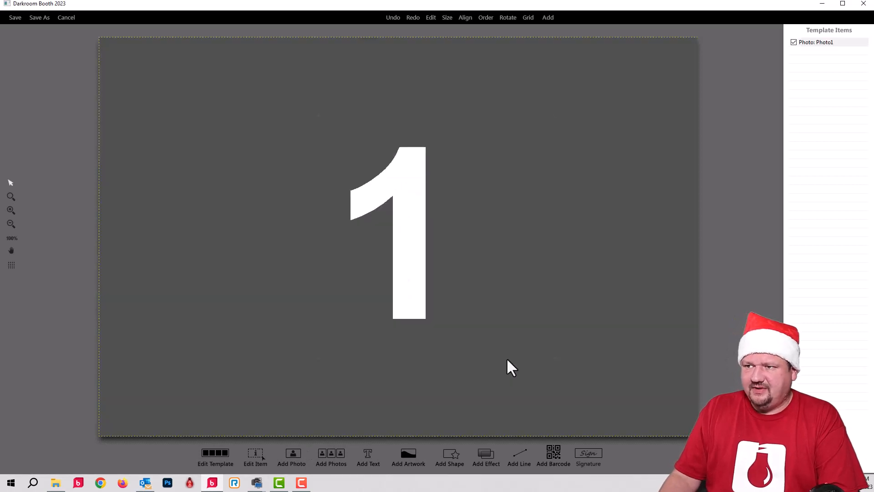
{"action": "left_click_drag", "start_coordinate": [632, 236], "coordinate": [423, 228]}
{"action": "mouse_move", "coordinate": [337, 213]}
{"action": "left_mouse_down"}
{"action": "mouse_move", "coordinate": [291, 198]}
{"action": "mouse_move", "coordinate": [327, 212]}
{"action": "left_mouse_up"}
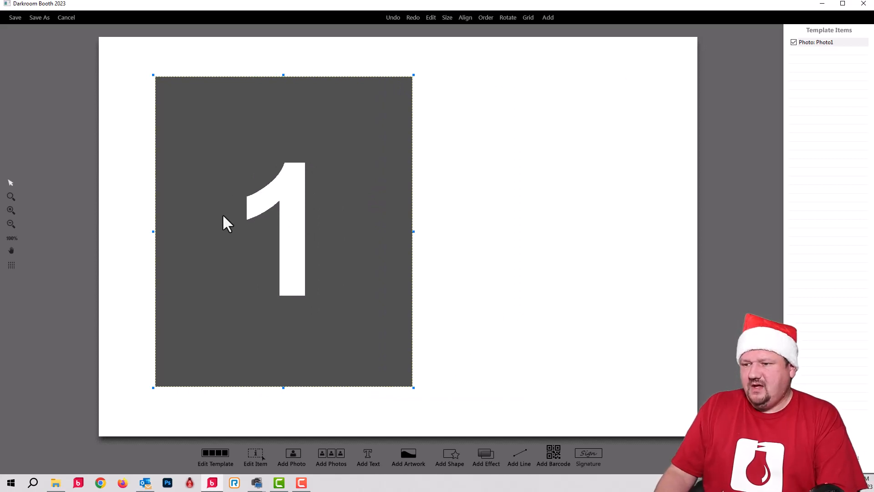
Step: Add an artwork item that uses a graphic list, and name the list "List"
{"action": "left_click", "coordinate": [409, 457]}
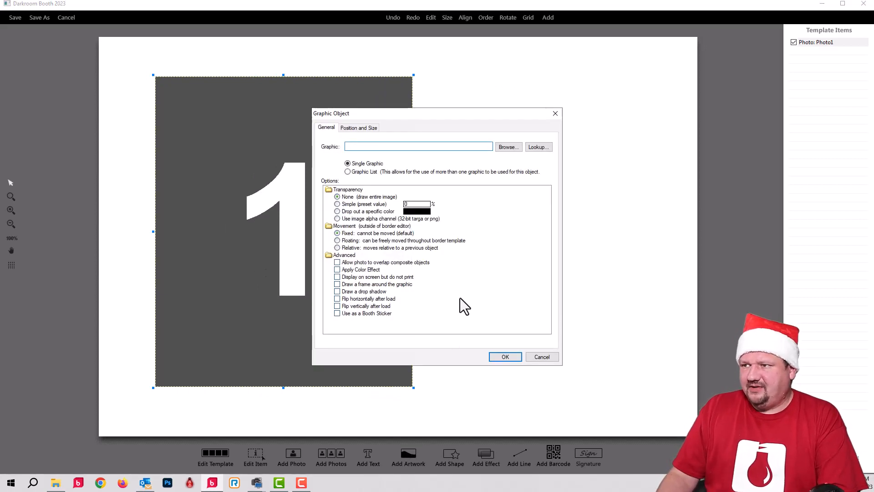
{"action": "left_click", "coordinate": [508, 147]}
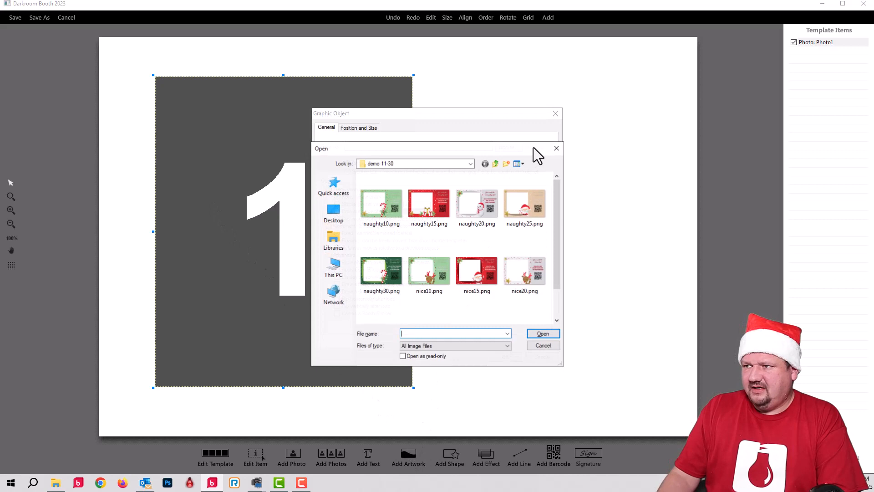
{"action": "left_click", "coordinate": [557, 148]}
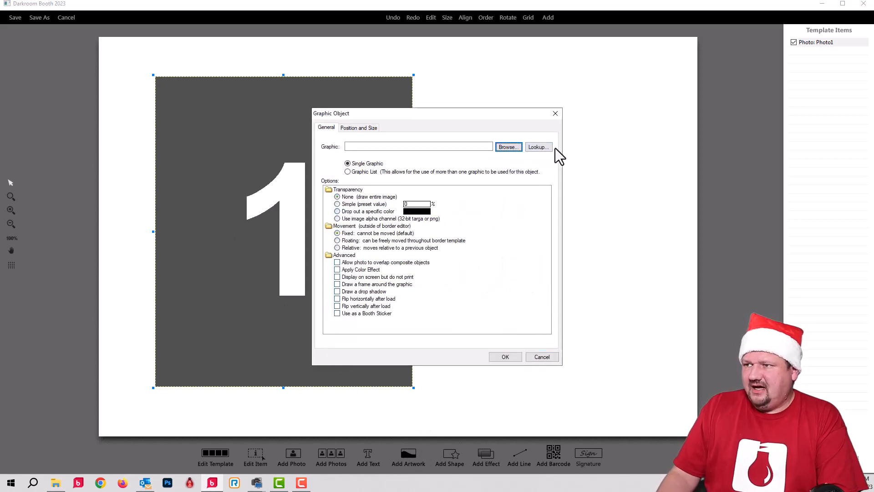
{"action": "left_click", "coordinate": [351, 172]}
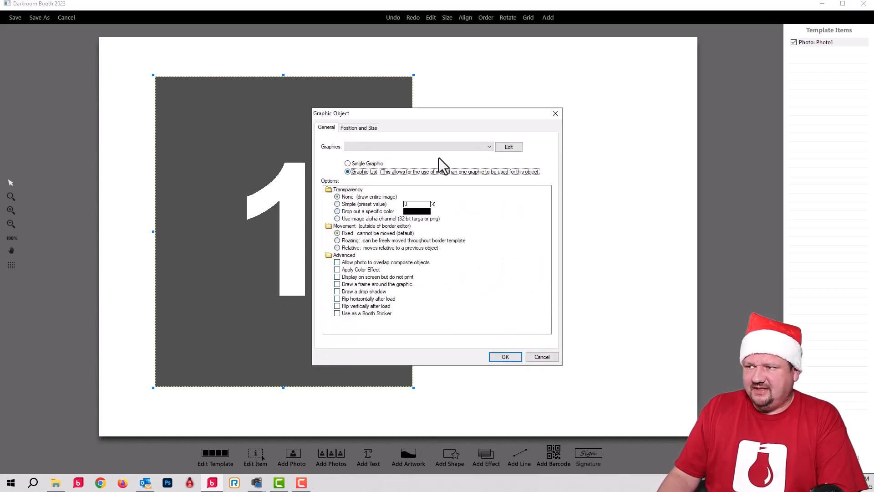
{"action": "left_click", "coordinate": [506, 147]}
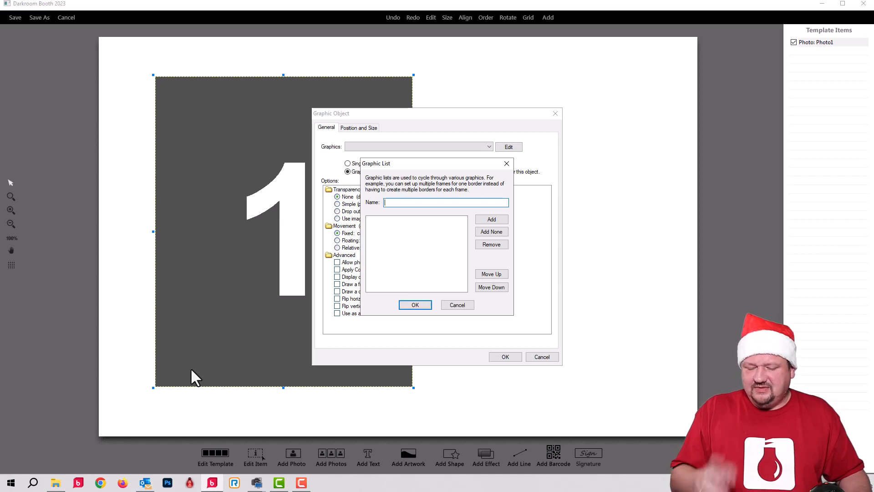
{"action": "type", "text": "L"}
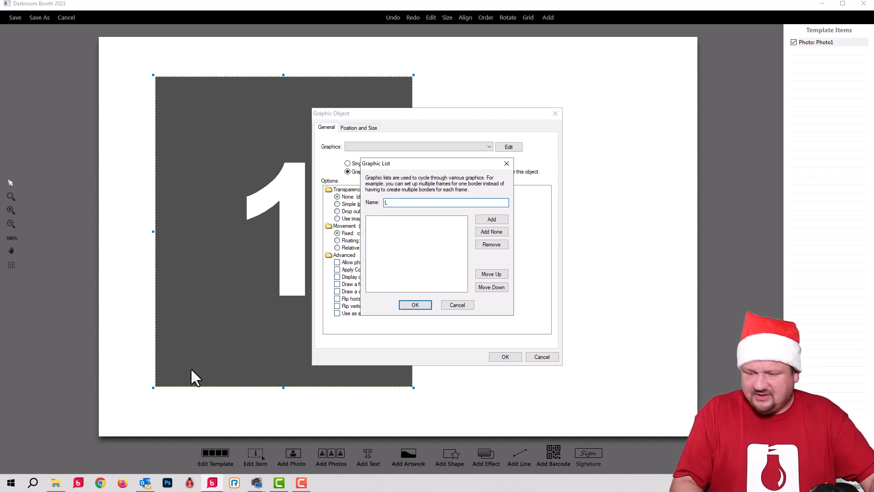
{"action": "type", "text": "ist"}
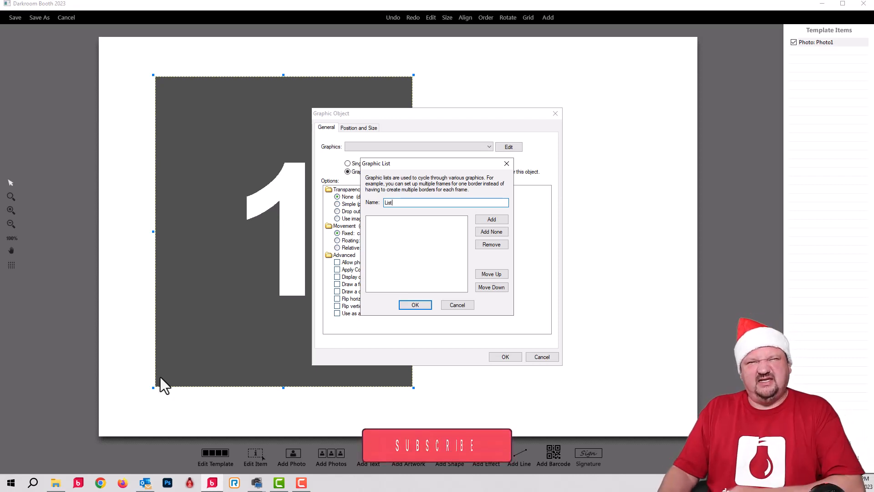
Step: Add all the PNG files in the demo 11-30 folder, from naughty10.png to nice30.png, to the graphic list
{"action": "left_click", "coordinate": [503, 220]}
{"action": "left_click", "coordinate": [383, 207]}
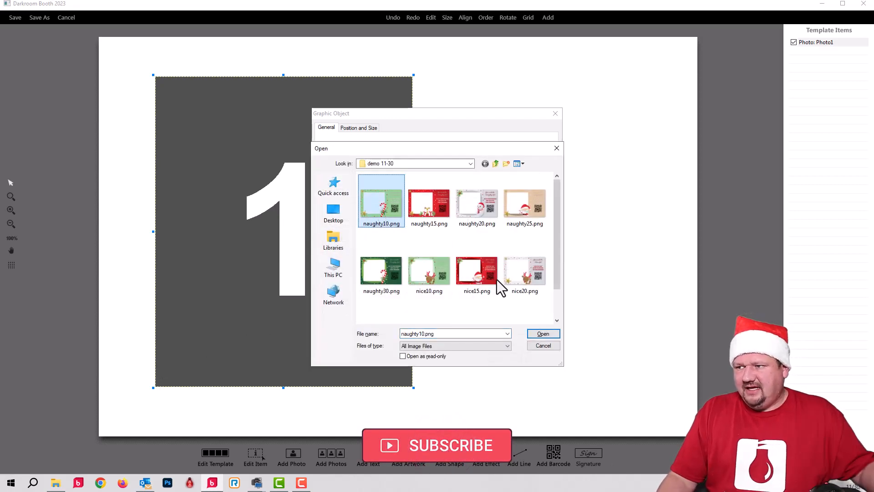
{"action": "scroll", "coordinate": [551, 316], "scroll_direction": "down", "scroll_amount": 1}
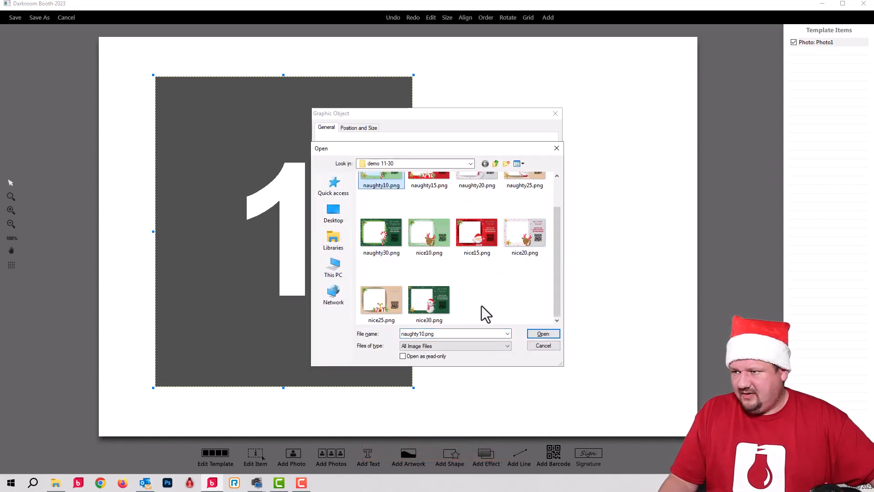
{"action": "left_click", "coordinate": [422, 301], "text": "shift"}
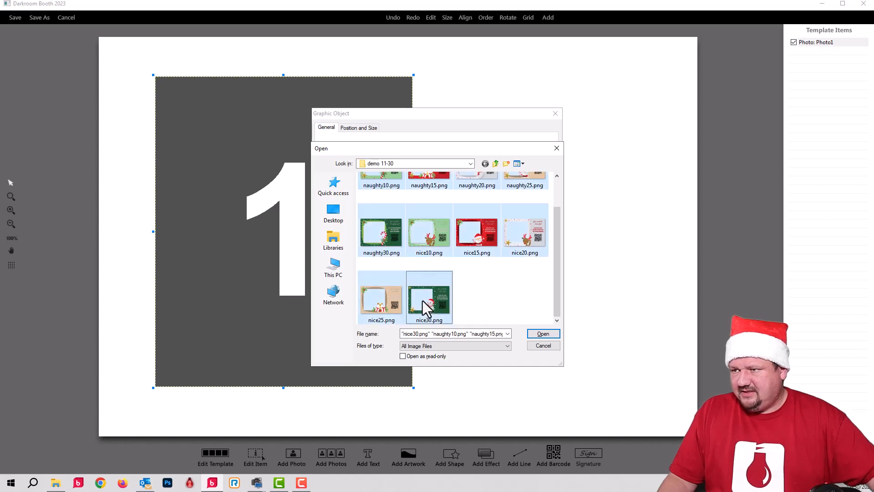
{"action": "left_click", "coordinate": [549, 337]}
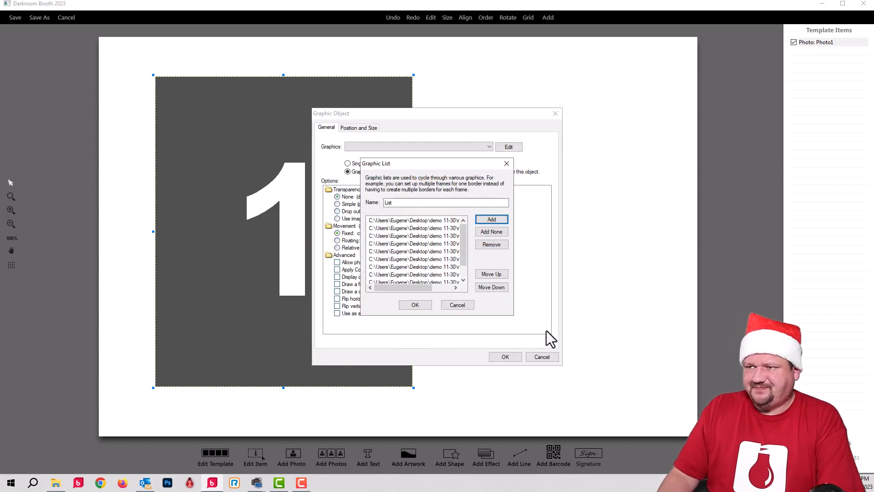
Step: Move naughty15.png down to the end of the graphic list
{"action": "left_click_drag", "start_coordinate": [426, 289], "coordinate": [458, 285]}
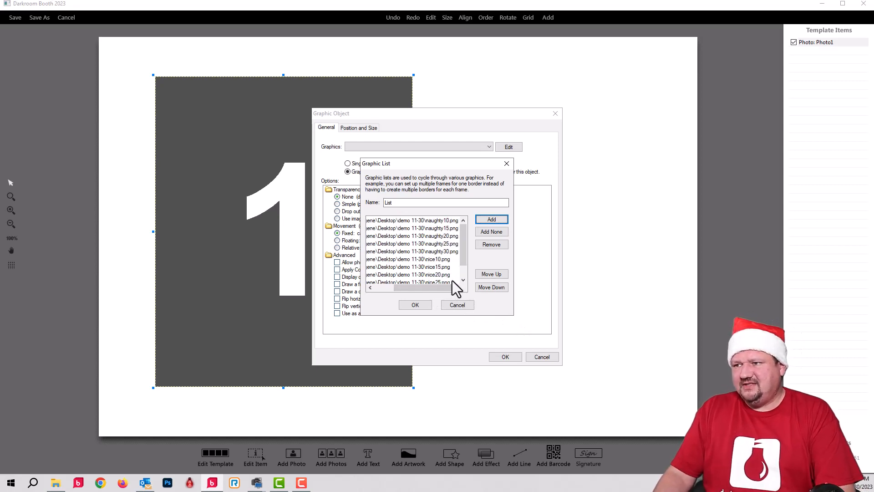
{"action": "left_click", "coordinate": [388, 228]}
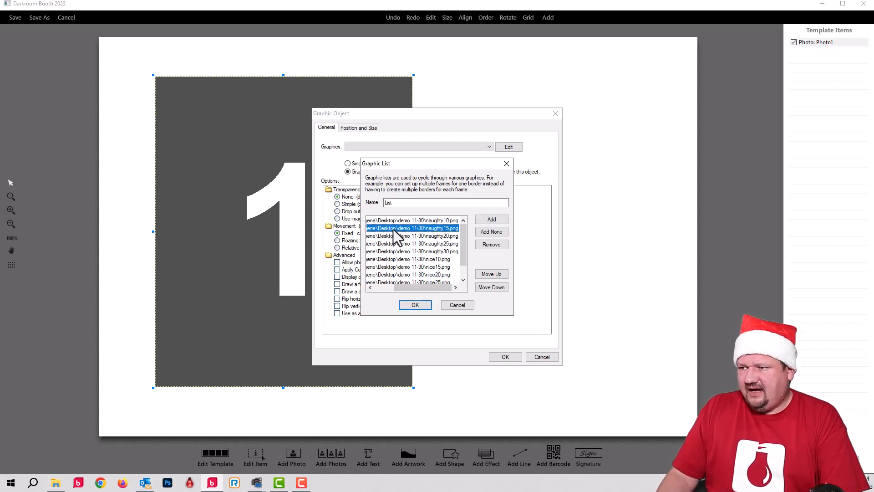
{"action": "left_click", "coordinate": [497, 287]}
{"action": "left_click", "coordinate": [496, 287]}
{"action": "left_click", "coordinate": [497, 287]}
{"action": "left_click", "coordinate": [496, 287]}
{"action": "left_click", "coordinate": [497, 288]}
{"action": "left_click", "coordinate": [496, 287]}
{"action": "left_click", "coordinate": [496, 287]}
{"action": "left_click", "coordinate": [494, 286]}
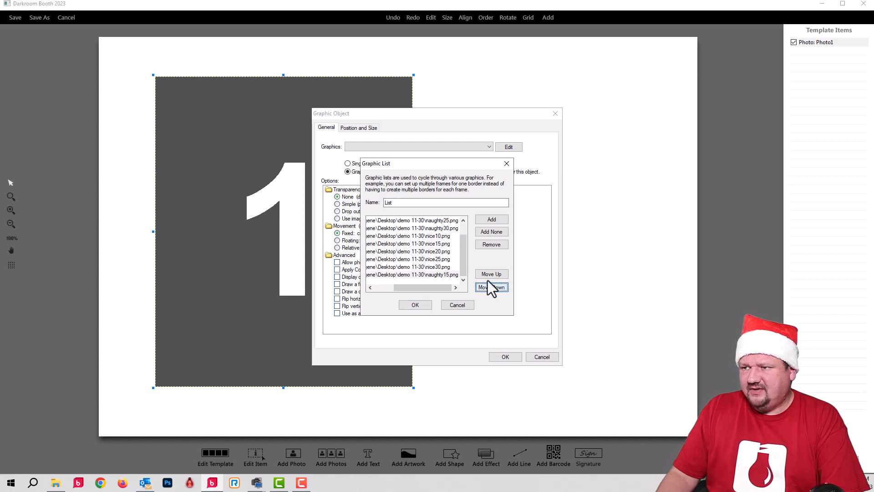
Step: Move naughty30.png down the graphic list to sit between nice20.png and nice25.png
{"action": "left_click", "coordinate": [434, 228]}
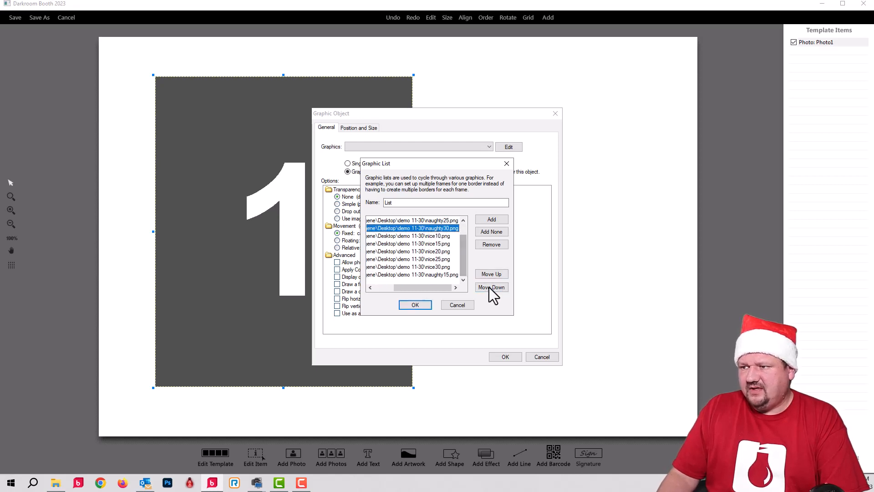
{"action": "left_click", "coordinate": [489, 287]}
{"action": "left_click", "coordinate": [490, 287]}
{"action": "left_click", "coordinate": [491, 287]}
Step: Move naughty25.png down the graphic list to sit directly after nice30.png
{"action": "left_click", "coordinate": [443, 228]}
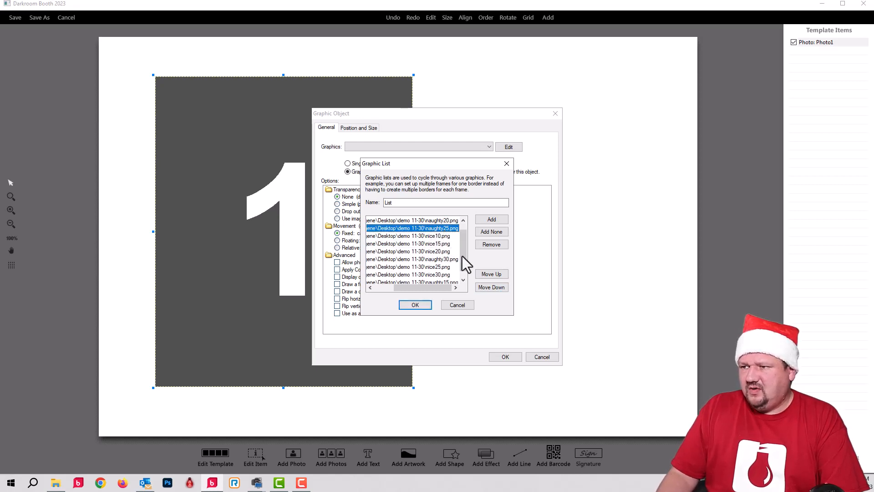
{"action": "left_click", "coordinate": [490, 287]}
{"action": "left_click", "coordinate": [487, 288]}
{"action": "left_click", "coordinate": [487, 289]}
{"action": "left_click", "coordinate": [486, 289]}
{"action": "left_click", "coordinate": [486, 289]}
{"action": "left_click", "coordinate": [486, 289]}
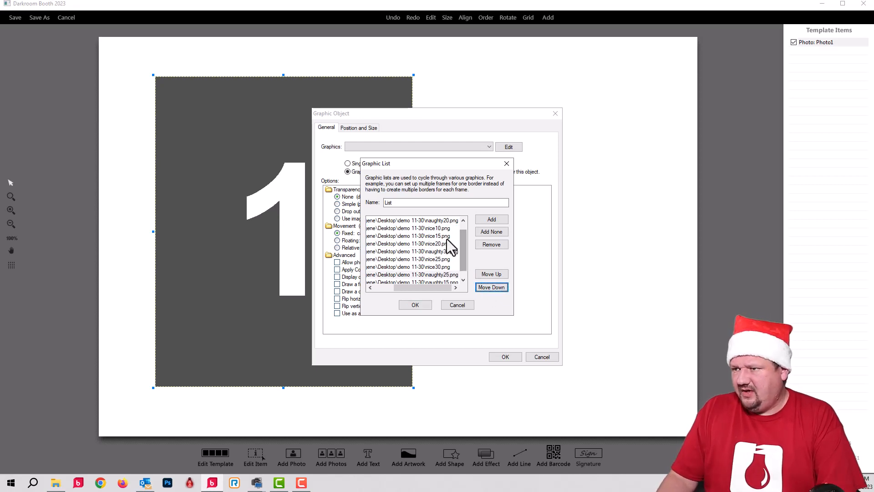
Step: Reposition nice15.png in the graphic list between nice20.png and naughty30.png
{"action": "left_click", "coordinate": [446, 237]}
{"action": "left_click", "coordinate": [495, 288]}
{"action": "left_click", "coordinate": [496, 289]}
{"action": "left_click", "coordinate": [495, 289]}
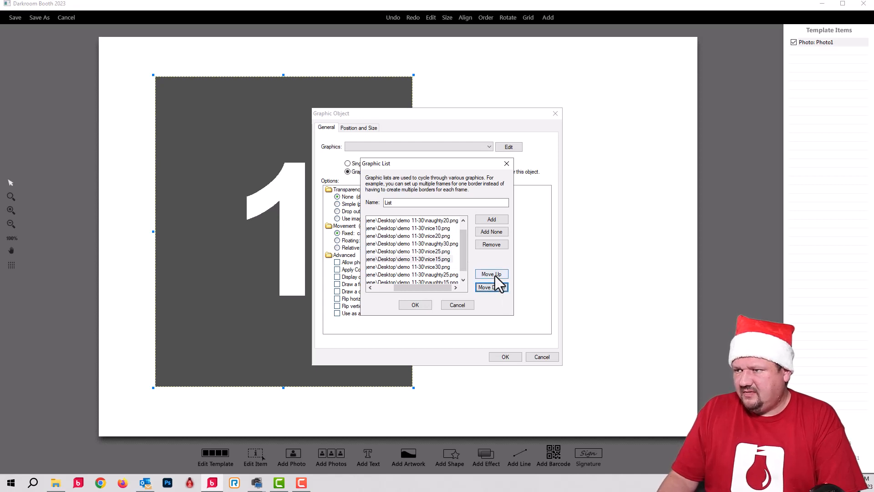
{"action": "left_click", "coordinate": [494, 275]}
{"action": "left_click", "coordinate": [493, 275]}
Step: Move naughty25.png up one place in the graphic list, ahead of nice30.png
{"action": "left_click", "coordinate": [448, 221]}
{"action": "left_click", "coordinate": [434, 274]}
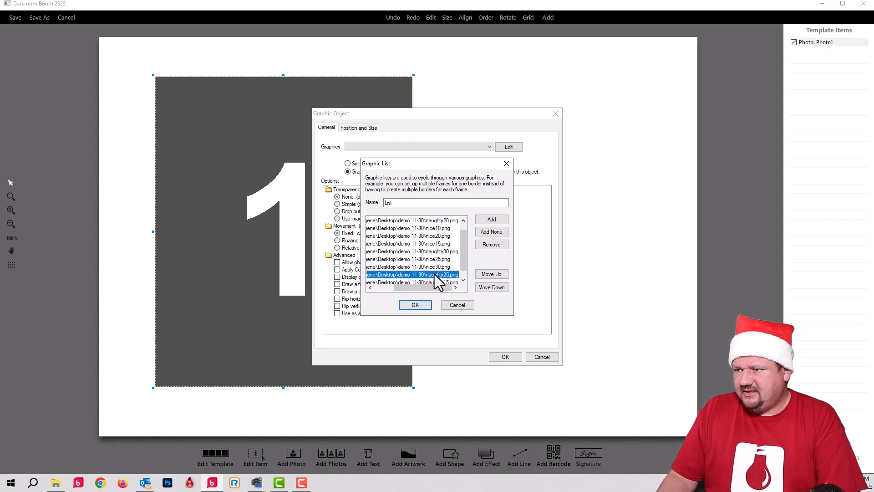
{"action": "left_click", "coordinate": [493, 273]}
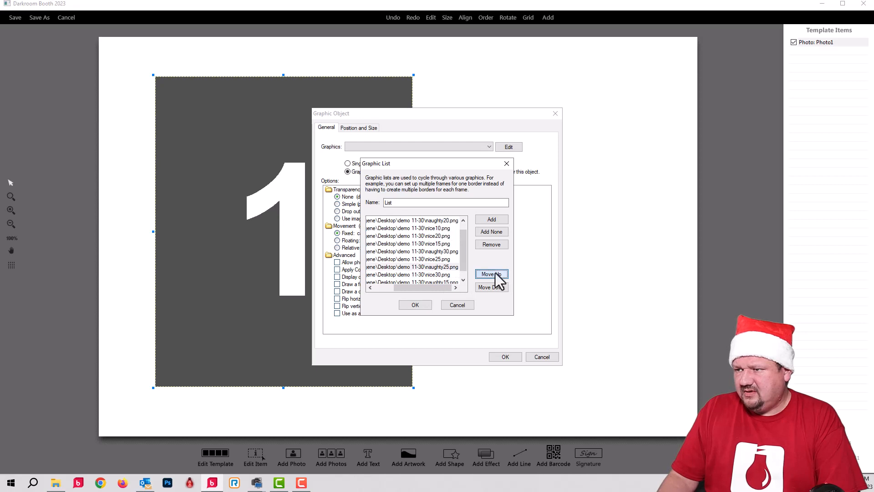
Step: Move naughty20.png down the graphic list to sit between nice20.png and nice15.png
{"action": "scroll", "coordinate": [436, 232], "scroll_direction": "up", "scroll_amount": 1}
{"action": "left_click", "coordinate": [438, 229]}
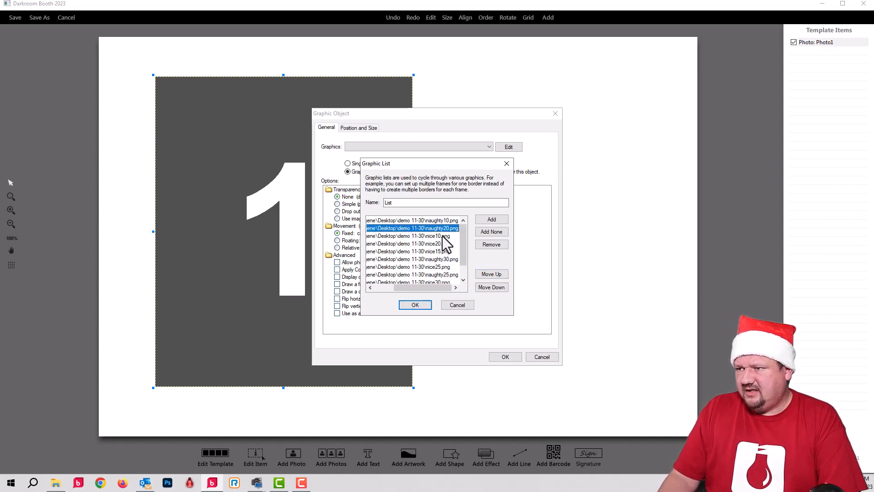
{"action": "left_click", "coordinate": [482, 288]}
{"action": "left_click", "coordinate": [482, 287]}
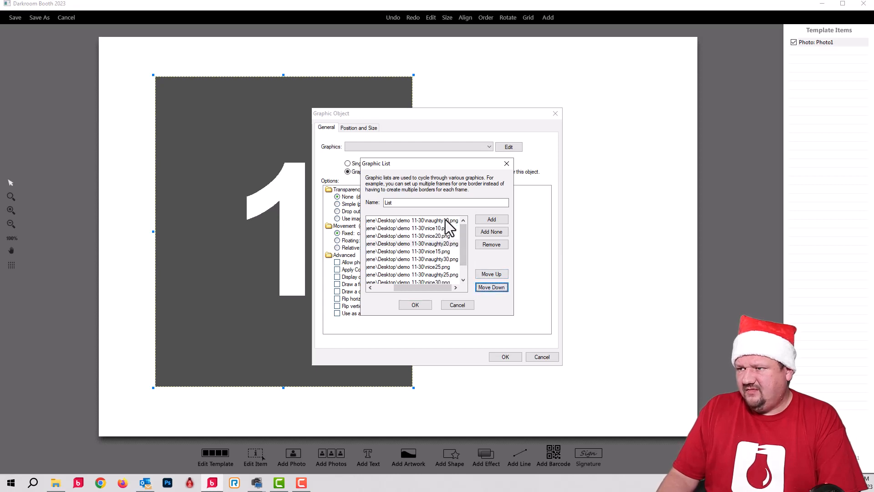
Step: Move naughty10.png down one place below nice10.png and accept the graphic list and its graphic object
{"action": "left_click", "coordinate": [446, 220]}
{"action": "left_click", "coordinate": [491, 292]}
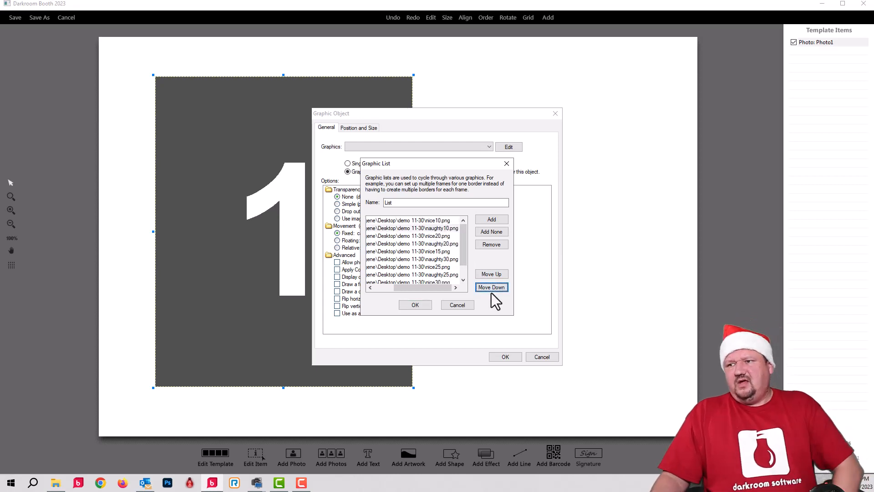
{"action": "left_click", "coordinate": [410, 303]}
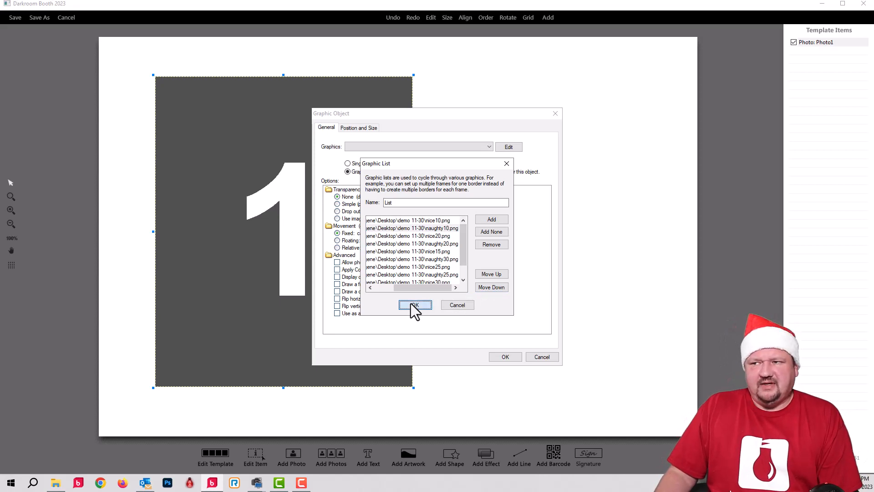
{"action": "left_click", "coordinate": [505, 356]}
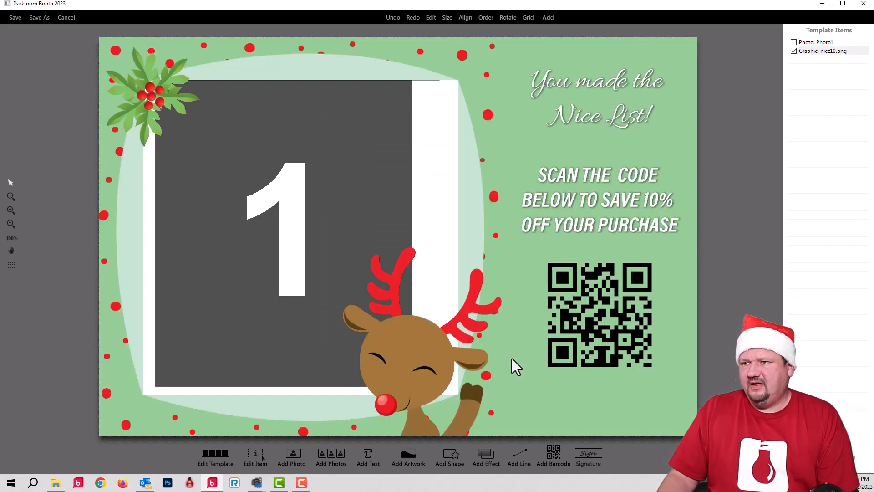
Step: Enlarge the Photo1 placeholder on its left, right and lower sides so it fills the border's photo opening
{"action": "left_click", "coordinate": [277, 240]}
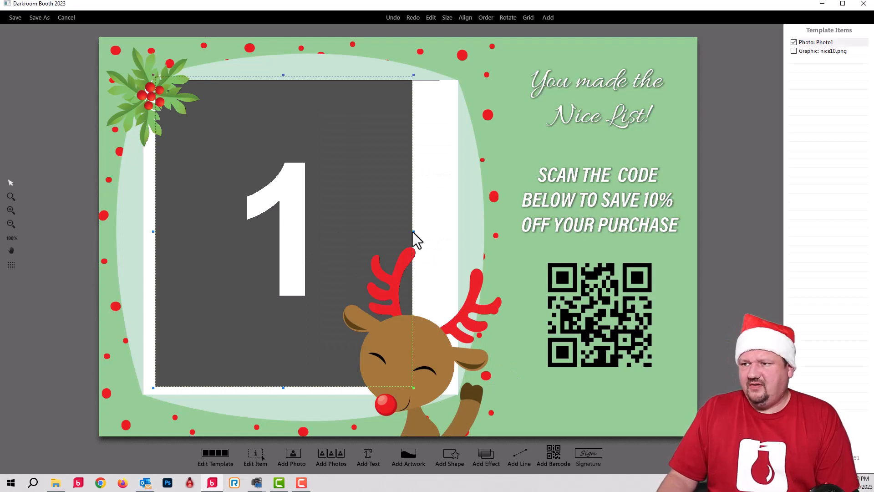
{"action": "left_click_drag", "start_coordinate": [413, 231], "coordinate": [464, 240]}
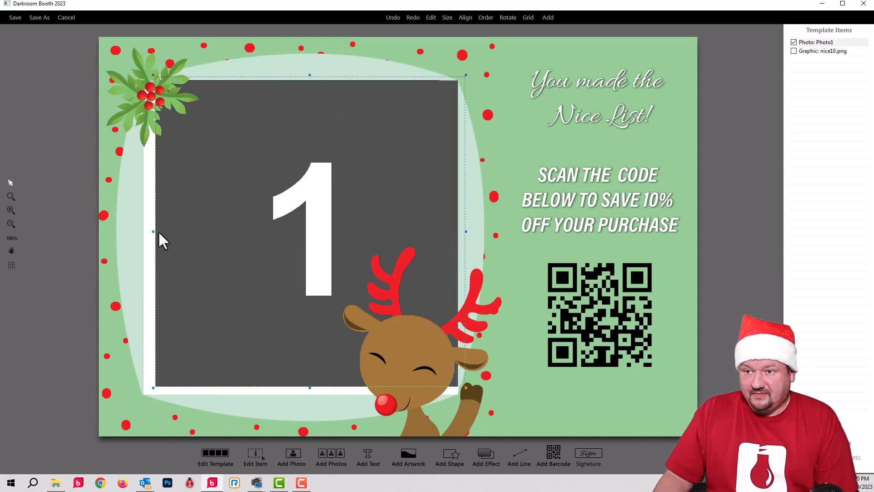
{"action": "left_click_drag", "start_coordinate": [153, 232], "coordinate": [139, 231]}
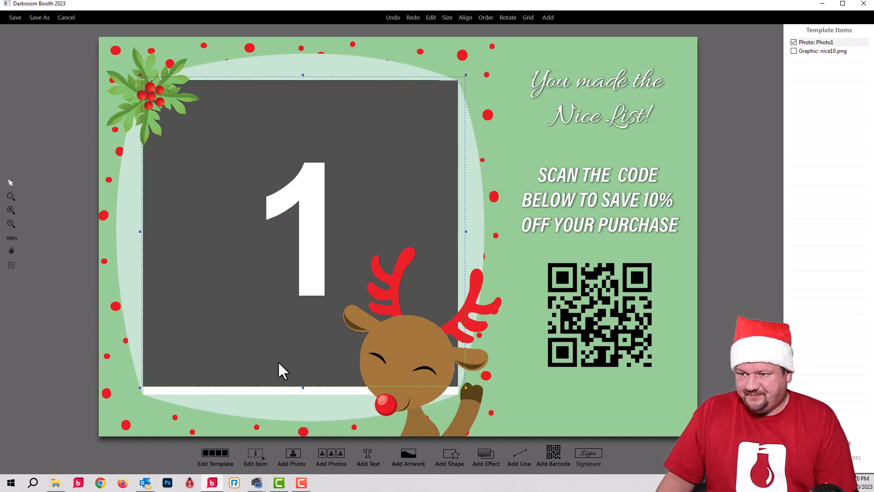
{"action": "left_click_drag", "start_coordinate": [304, 388], "coordinate": [304, 397]}
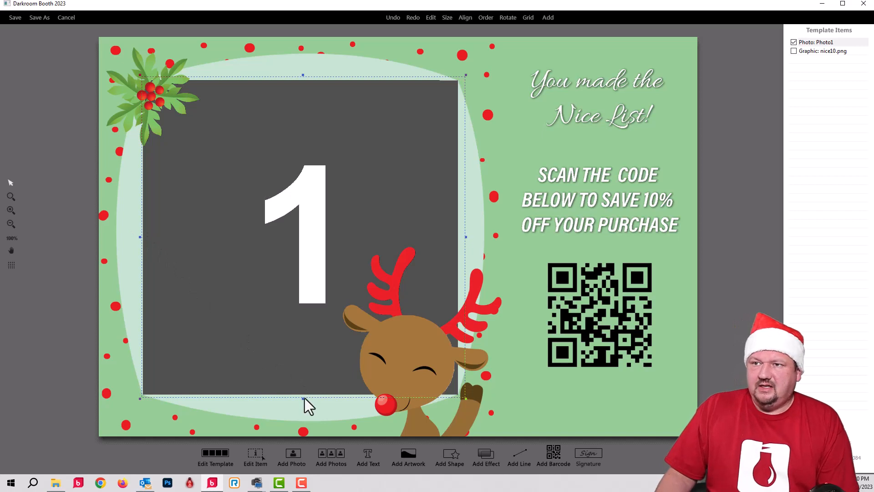
{"action": "left_click_drag", "start_coordinate": [465, 236], "coordinate": [463, 237]}
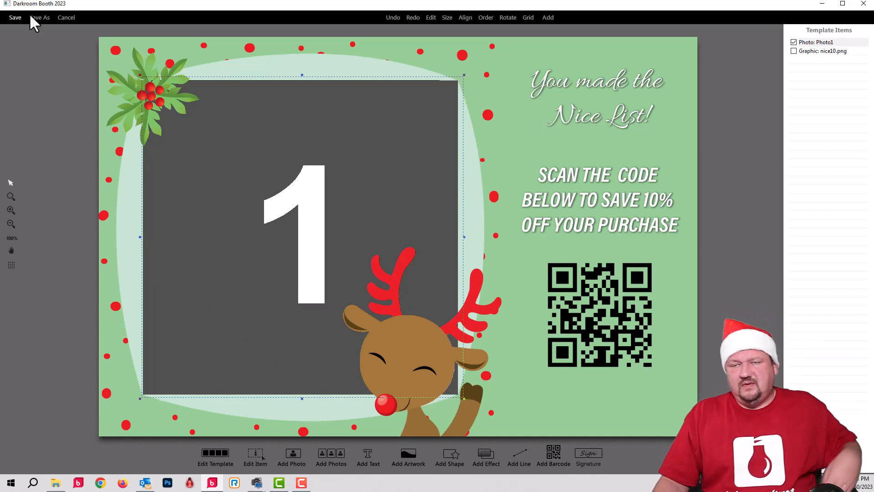
Step: Save the template as 4x6 naughty or nice2.xbdr in the test templates folder and choose it for the event's 4x6 print
{"action": "left_click", "coordinate": [12, 18]}
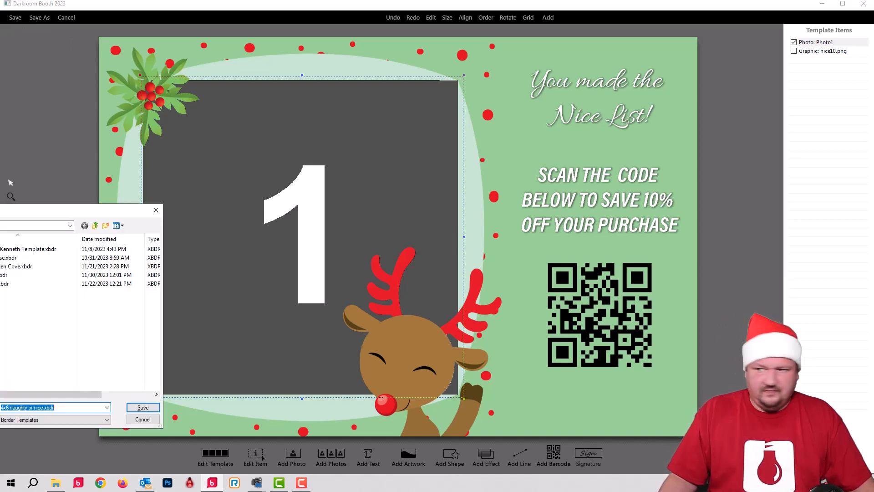
{"action": "left_click", "coordinate": [588, 359]}
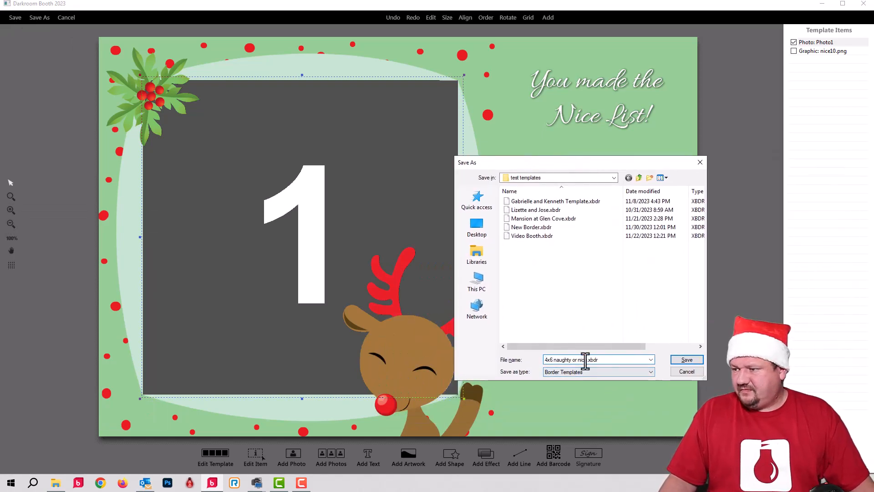
{"action": "type", "text": "2"}
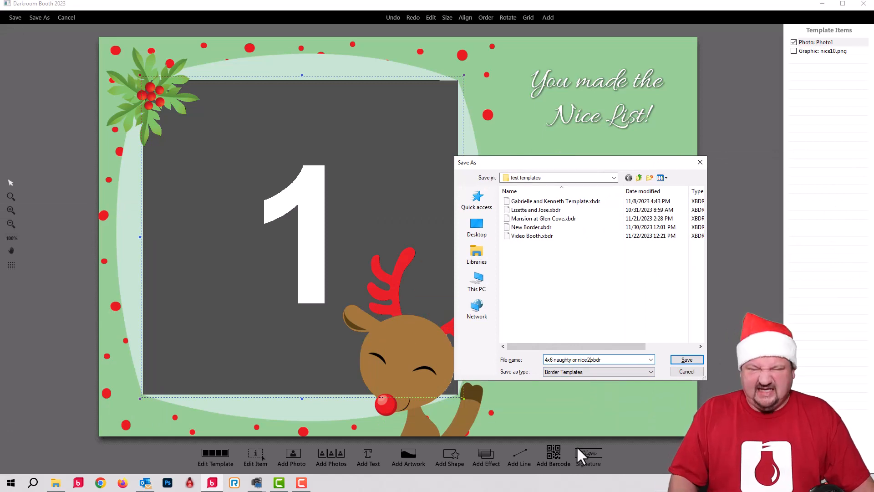
{"action": "key", "text": "Return"}
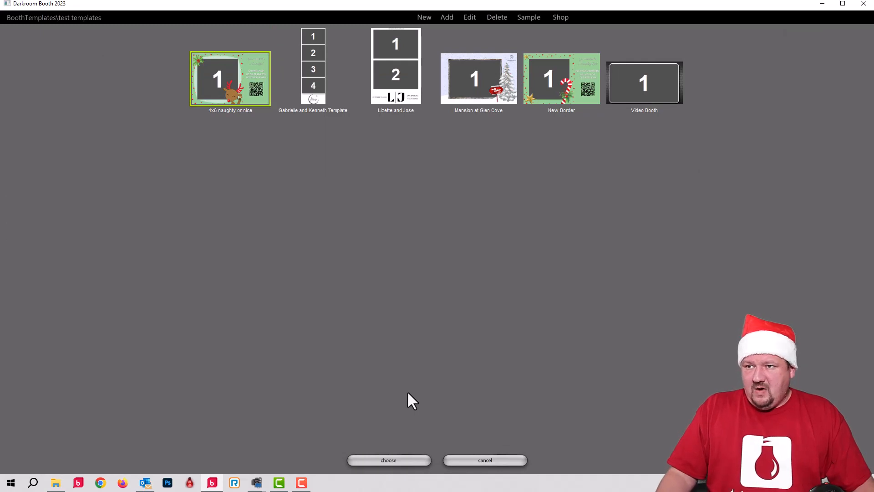
{"action": "left_click", "coordinate": [373, 459]}
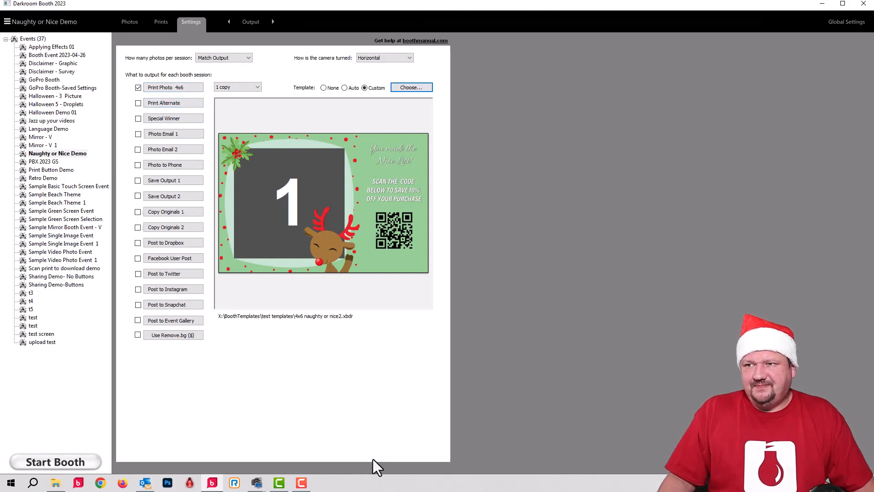
Step: Examine the screen template in the event's Screens settings
{"action": "left_click", "coordinate": [242, 22]}
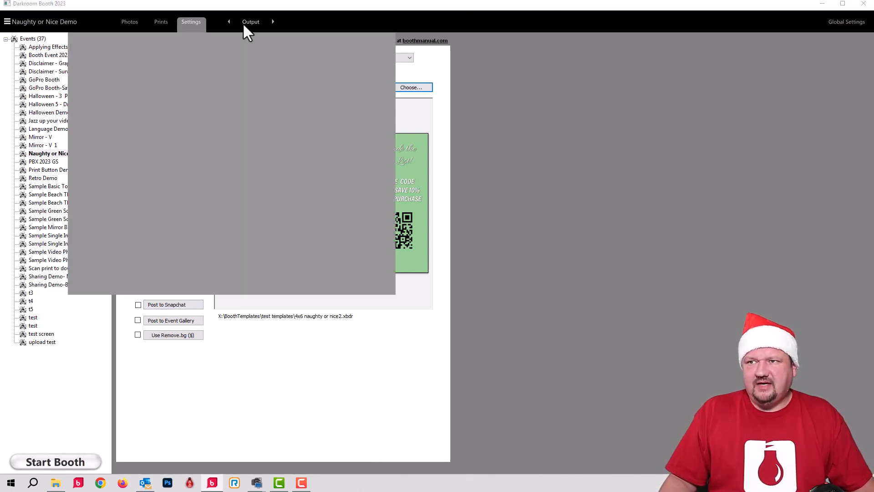
{"action": "left_click", "coordinate": [275, 58]}
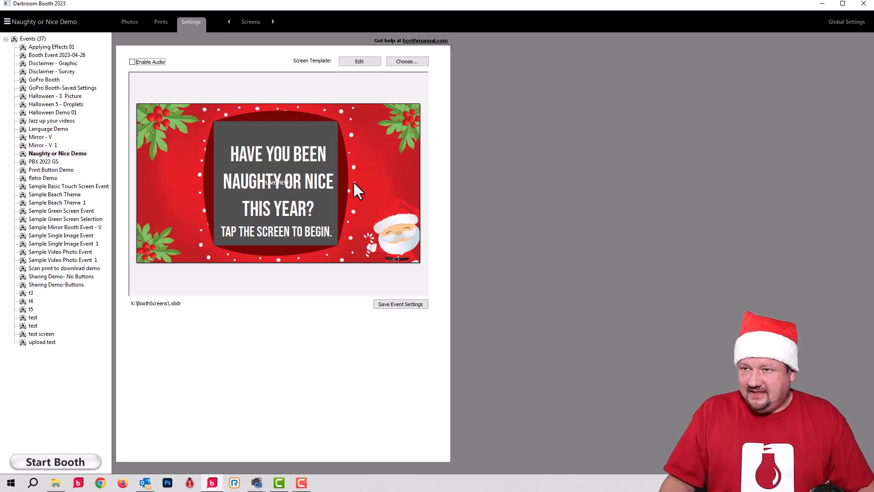
Step: Enable the During Startup device action for the event and add a Booth Command action to it
{"action": "left_click", "coordinate": [248, 21]}
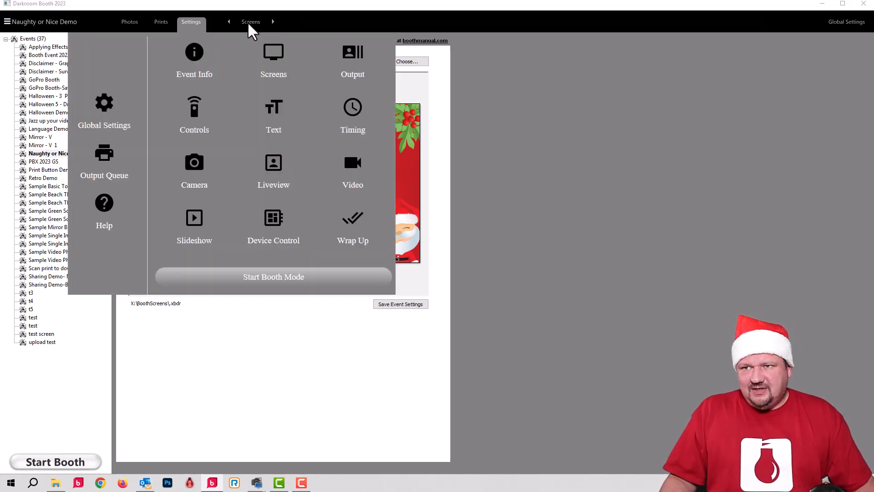
{"action": "left_click", "coordinate": [283, 234]}
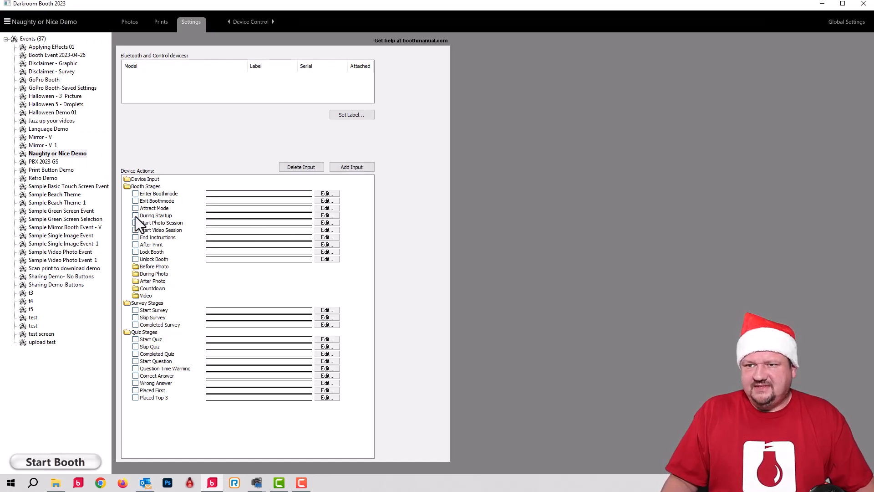
{"action": "left_click", "coordinate": [135, 216]}
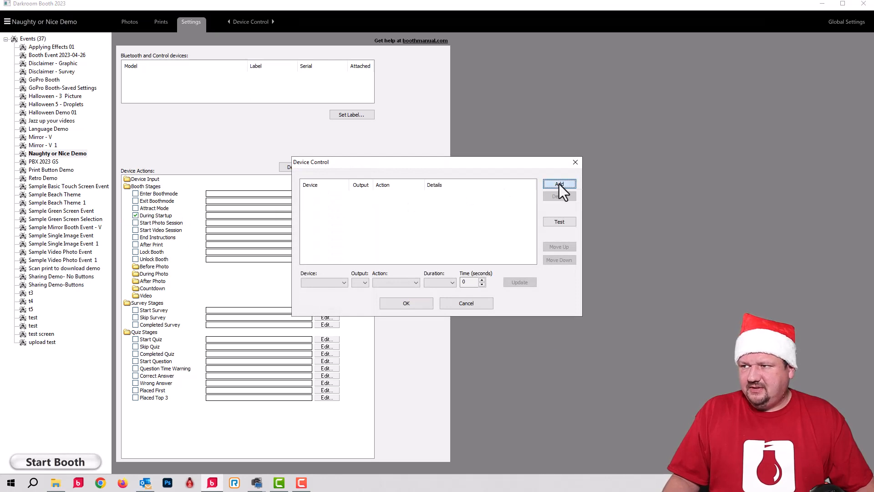
{"action": "left_click", "coordinate": [559, 184]}
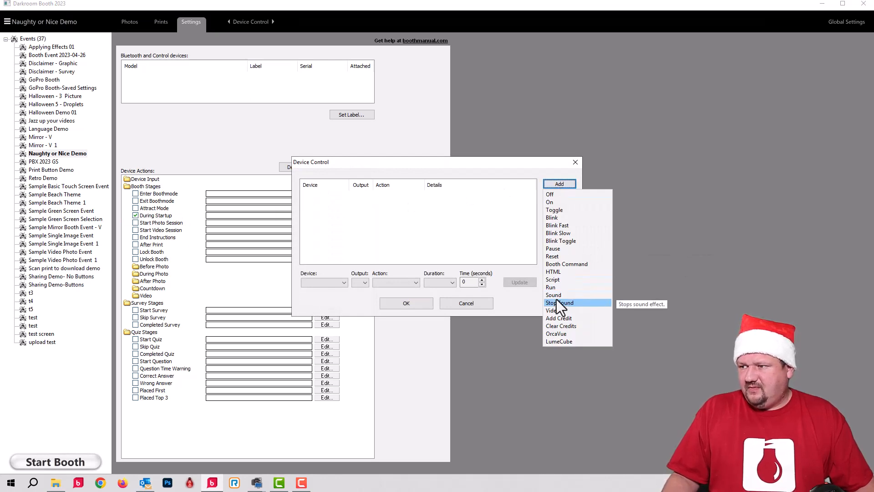
{"action": "left_click", "coordinate": [563, 265]}
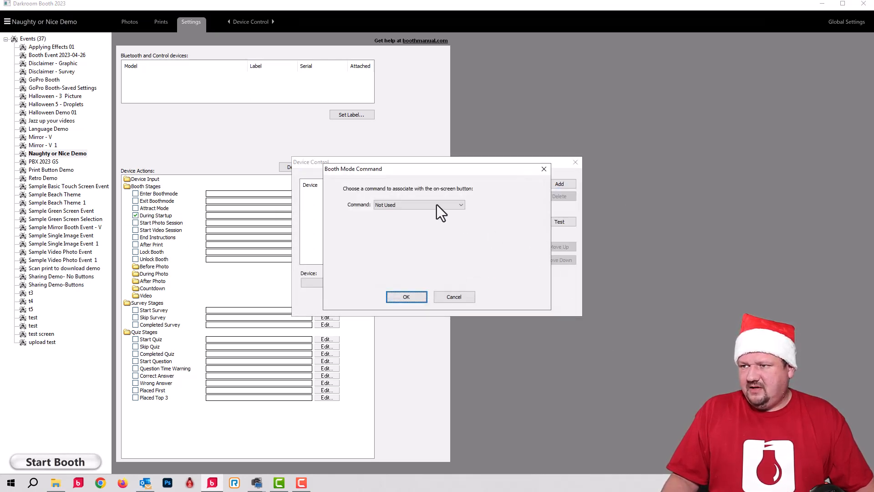
Step: Set the booth command to Next Graphic for the graphic list named List and accept the device control
{"action": "left_click", "coordinate": [435, 204]}
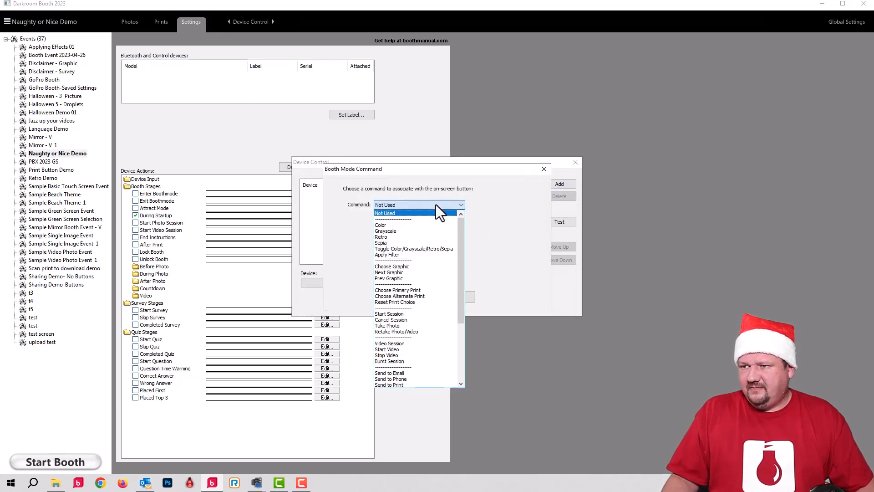
{"action": "left_click", "coordinate": [382, 274]}
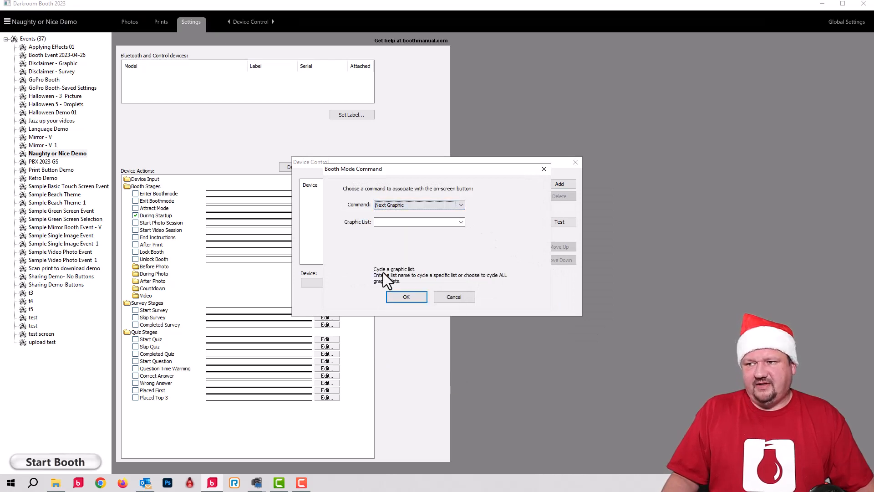
{"action": "left_click", "coordinate": [402, 222]}
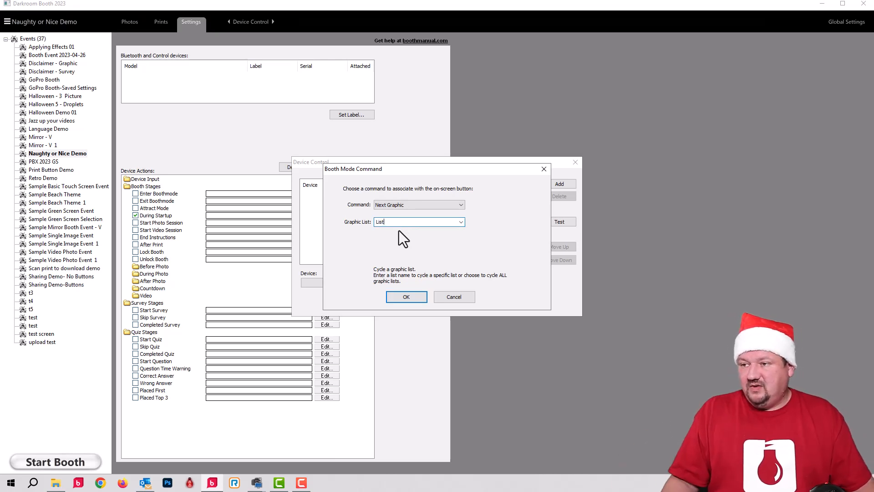
{"action": "left_click", "coordinate": [405, 297]}
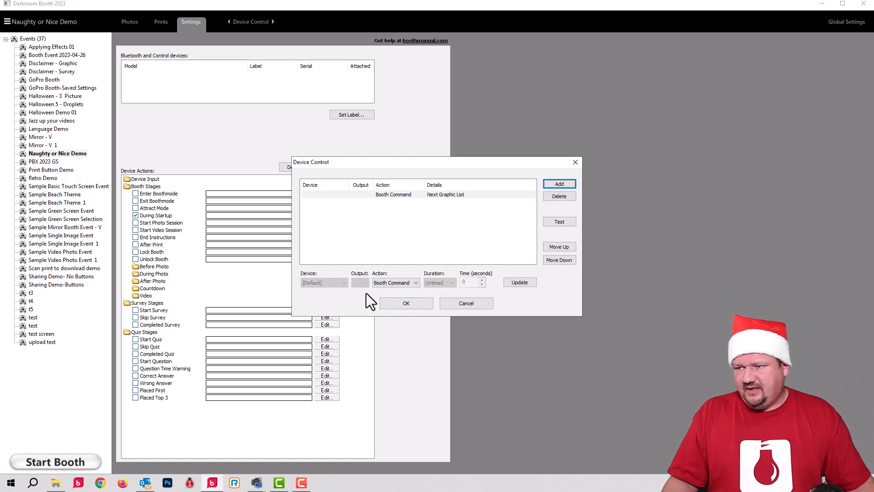
{"action": "left_click", "coordinate": [395, 302]}
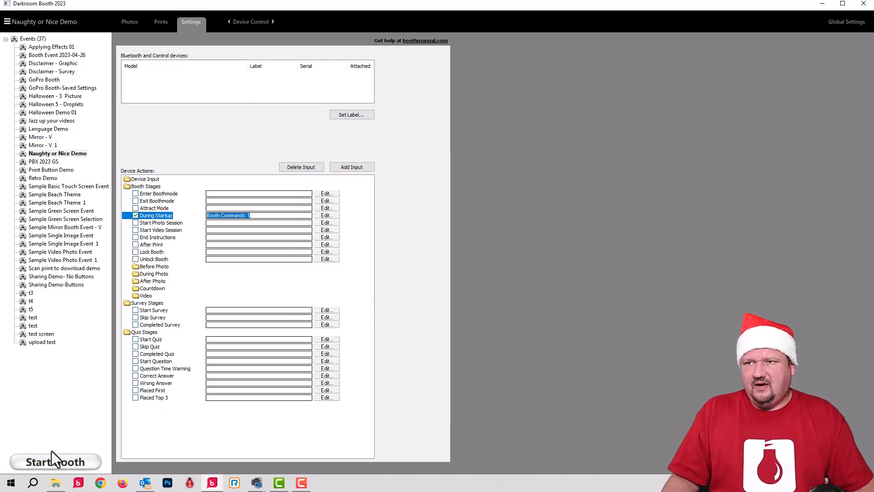
Step: Check the event's output settings, then examine the Review Photo option in its text settings
{"action": "left_click", "coordinate": [252, 22]}
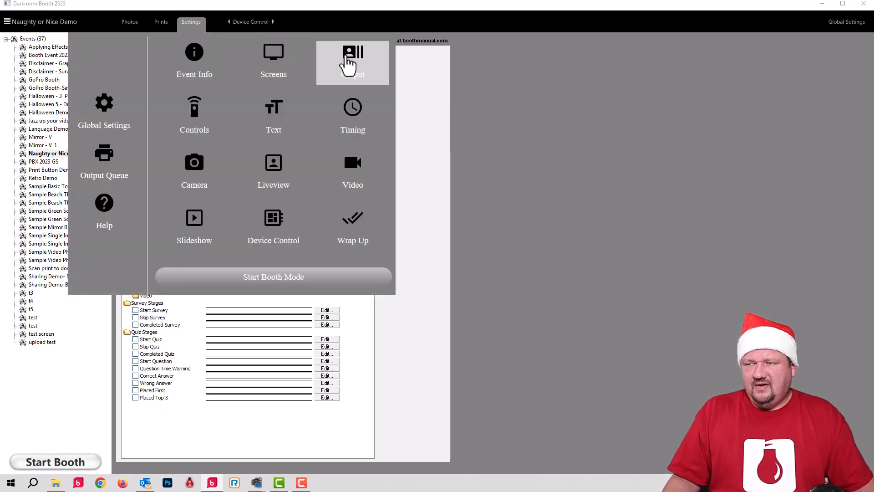
{"action": "left_click", "coordinate": [352, 57]}
{"action": "left_click", "coordinate": [244, 27]}
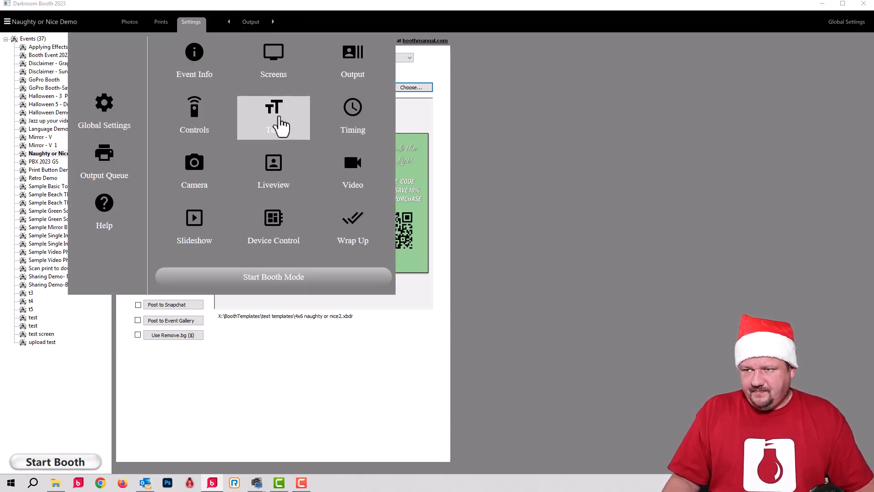
{"action": "left_click", "coordinate": [278, 118]}
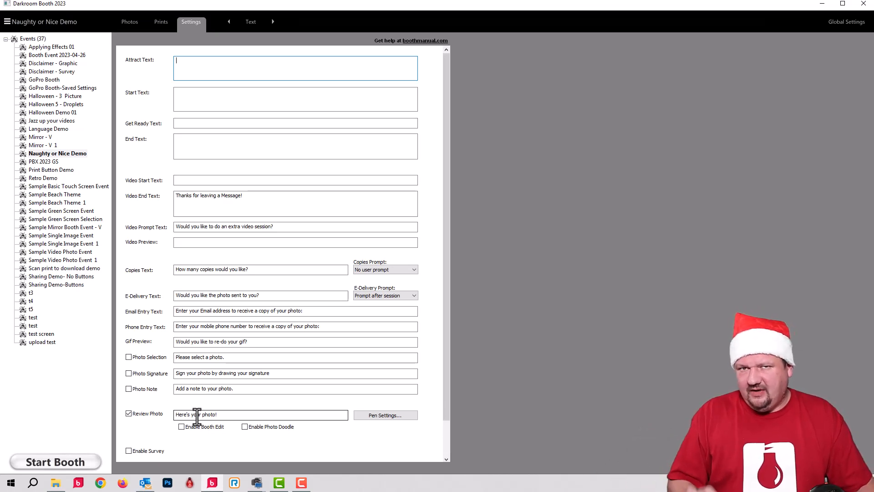
Step: Start booth mode, run a test photo session and accept the photo shown for review
{"action": "left_click", "coordinate": [56, 463]}
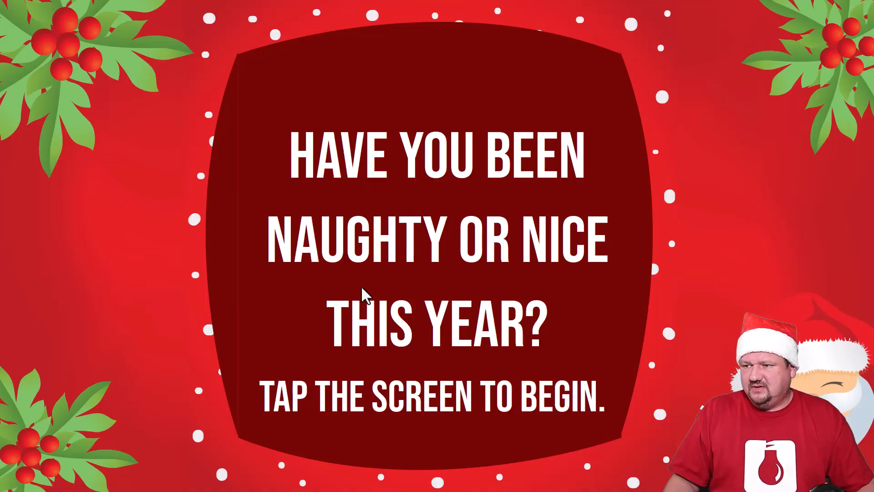
{"action": "left_click", "coordinate": [361, 286]}
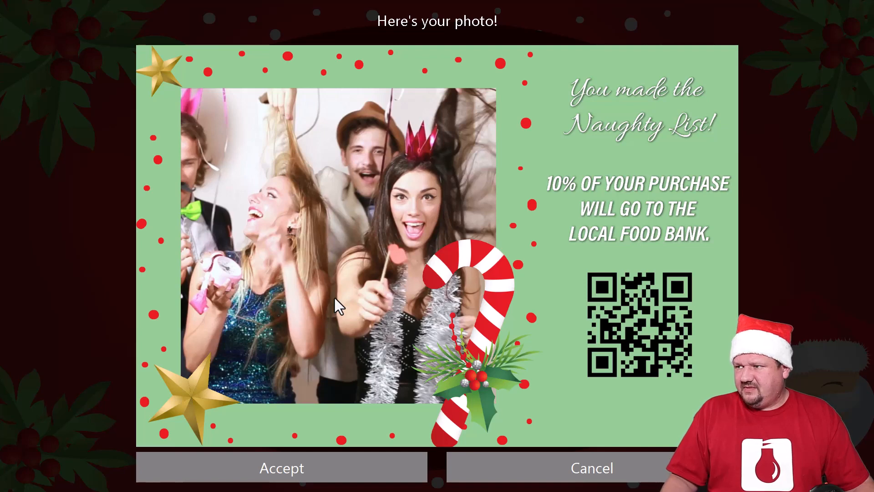
{"action": "left_click", "coordinate": [308, 469]}
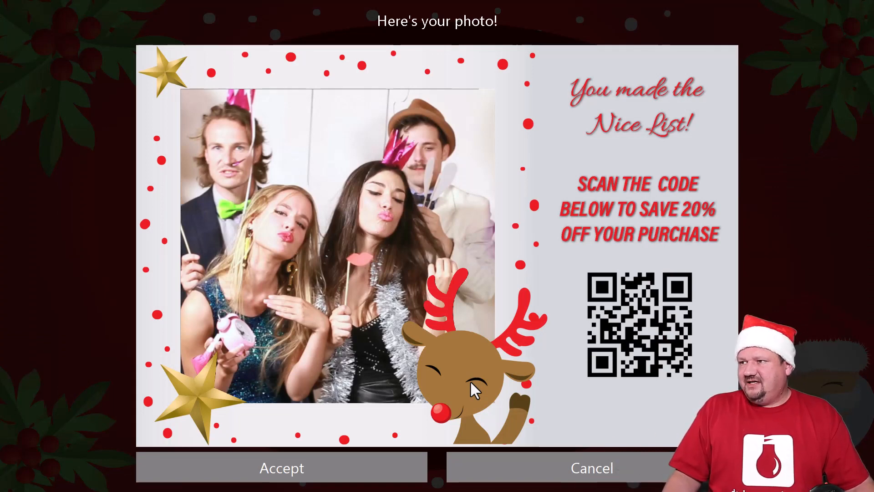
Step: Cancel the reviewed photo, run another test session to check the border cycling, and cancel that photo as well
{"action": "left_click", "coordinate": [579, 472]}
{"action": "left_click", "coordinate": [406, 379]}
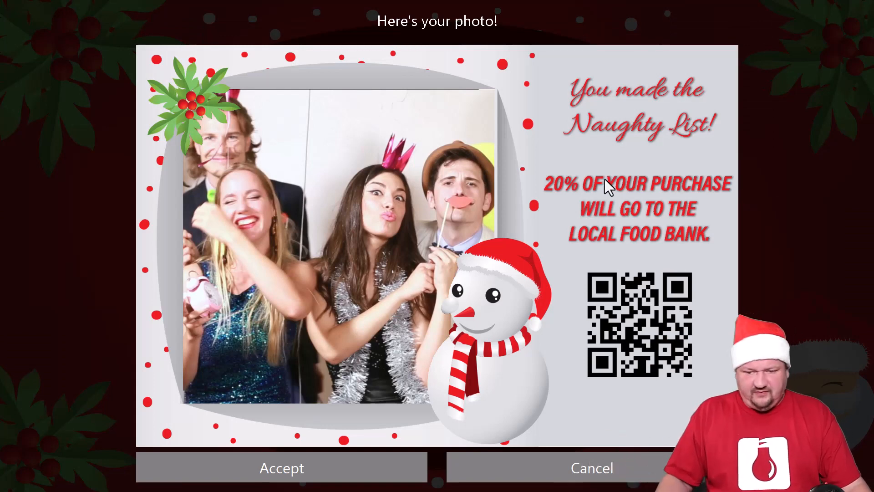
{"action": "left_click", "coordinate": [589, 471]}
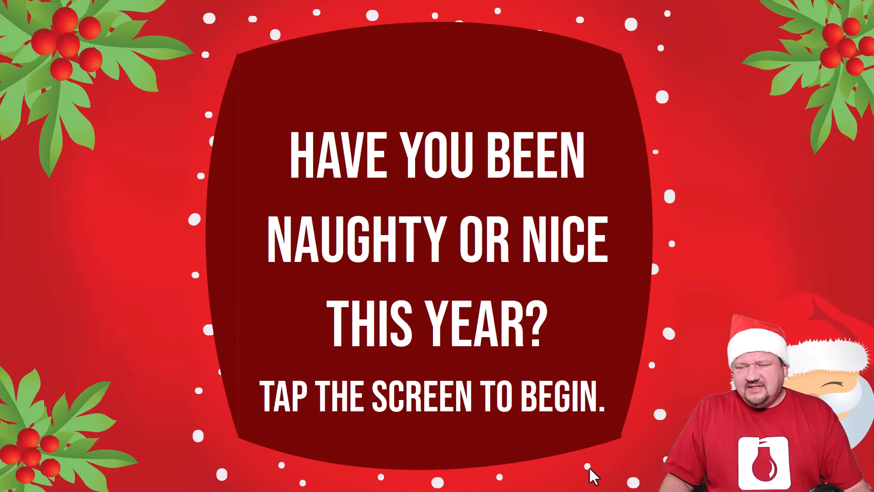